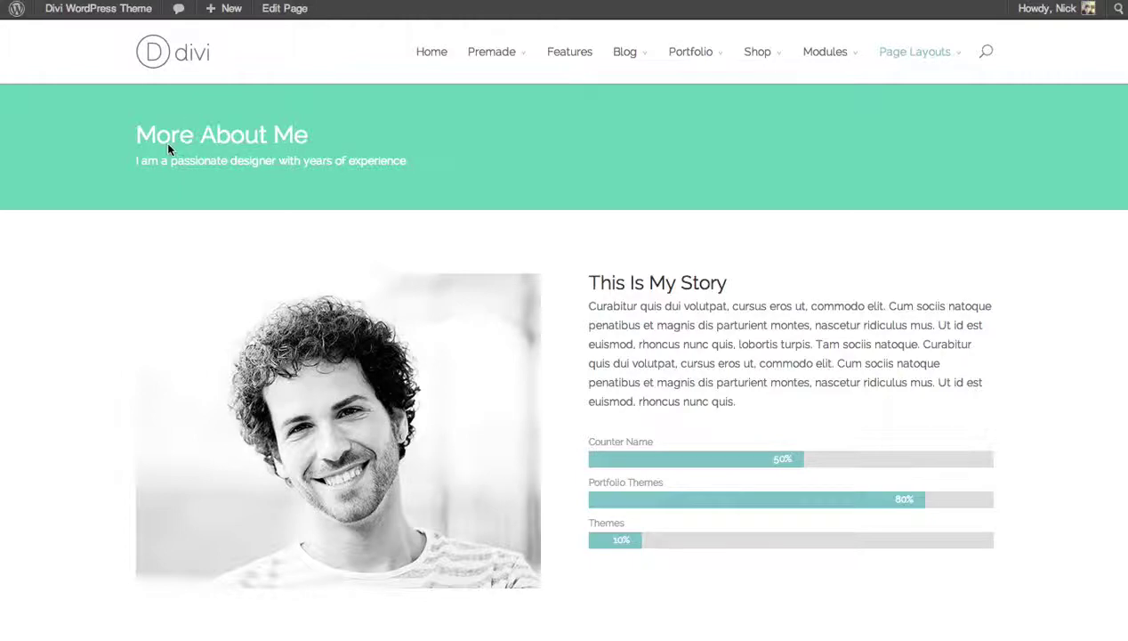
Step: Browse the FAQ Page and Contact Us layout demos from the Divi Page Layouts menu
scroll(818, 176, "down", 5)
scroll(845, 187, "up", 5)
mouse_move(912, 51)
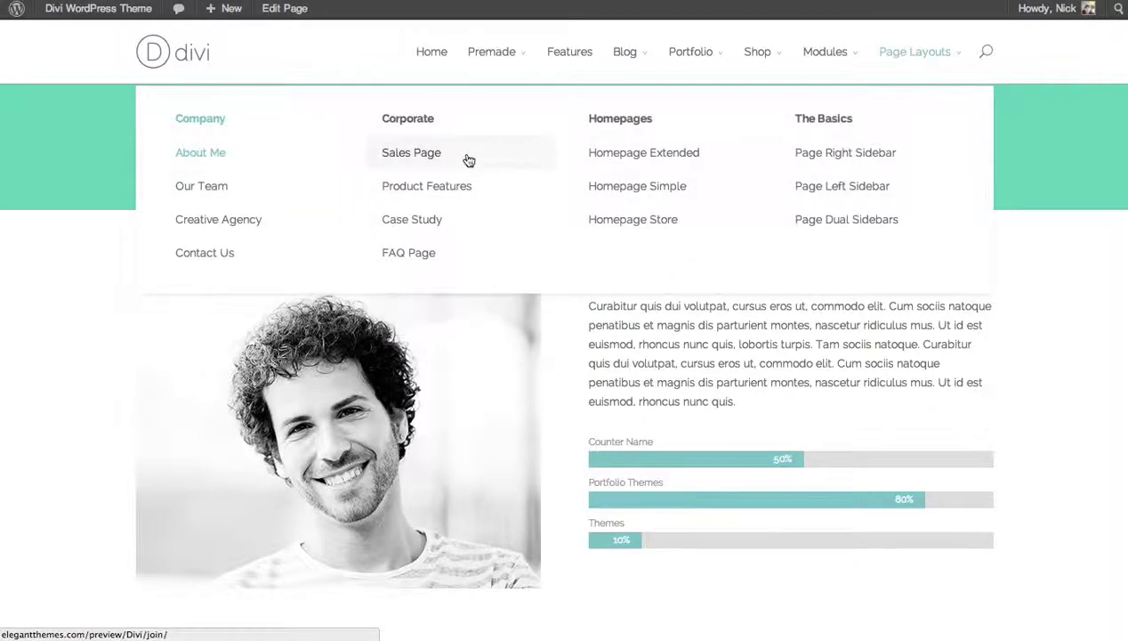
left_click(424, 255)
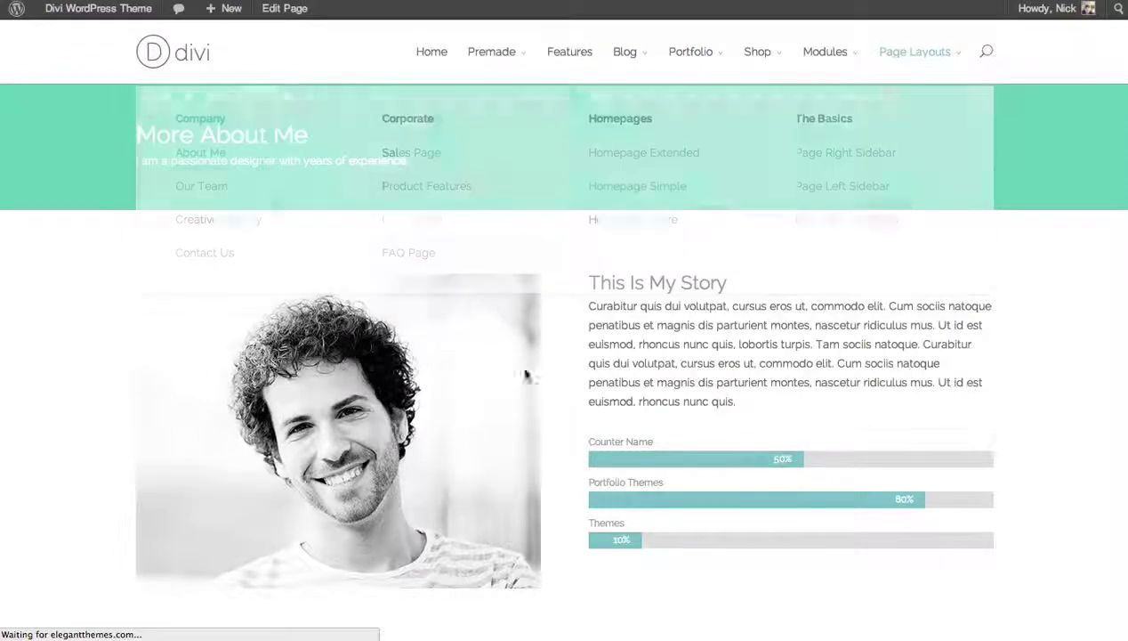
mouse_move(944, 59)
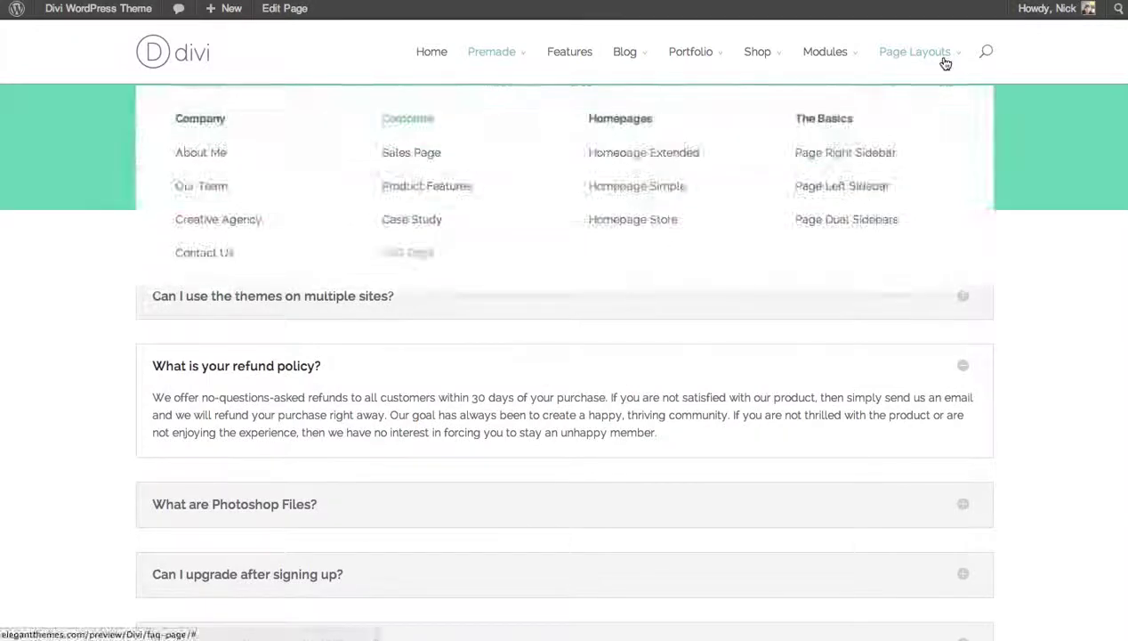
left_click(223, 255)
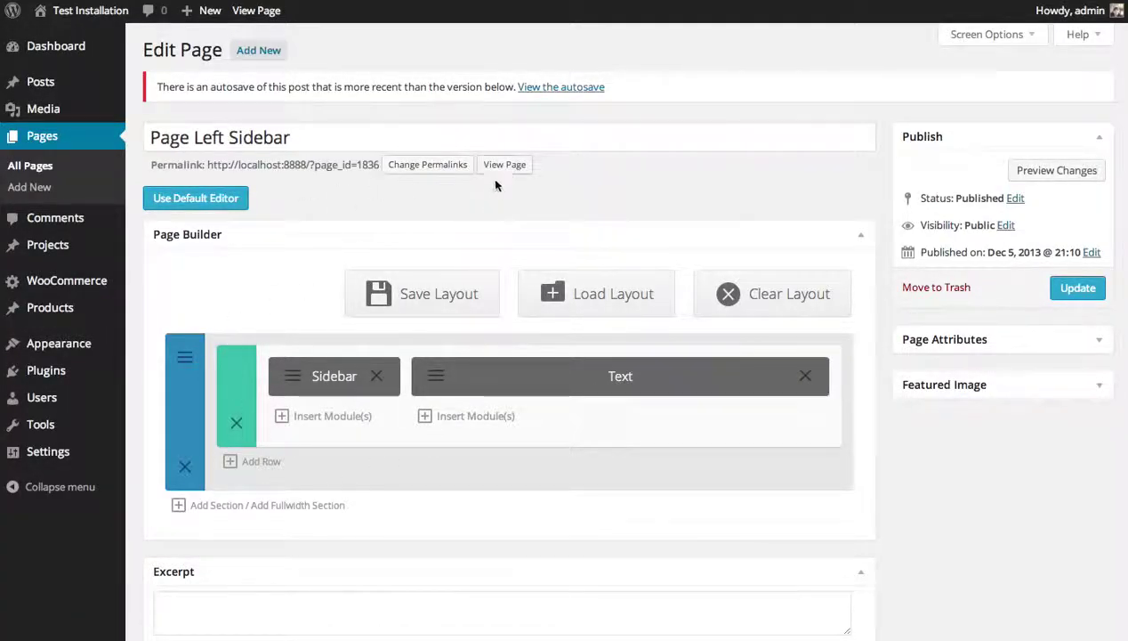
Step: Preview the page, then add a fullwidth section below the existing one and list its modules
left_click(1020, 170)
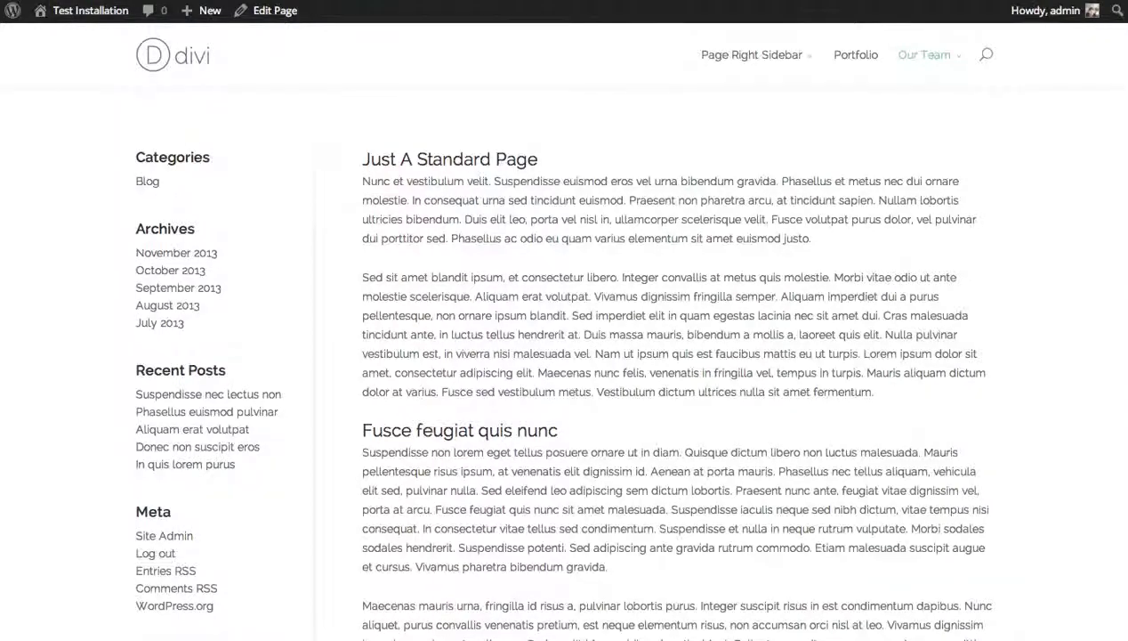
key("ctrl+w")
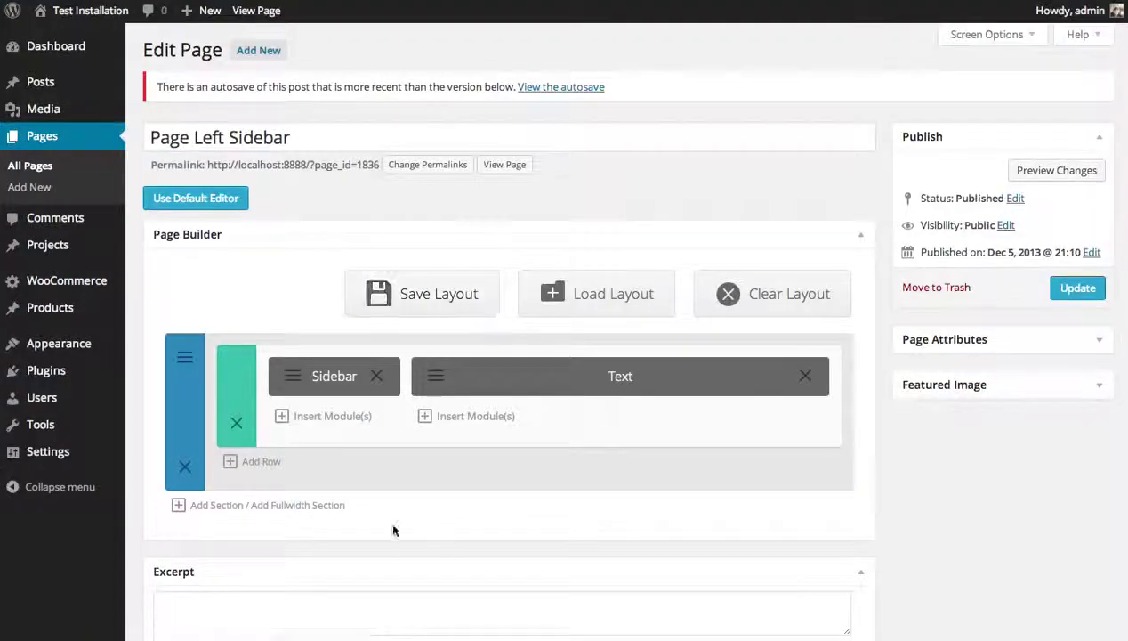
left_click(319, 513)
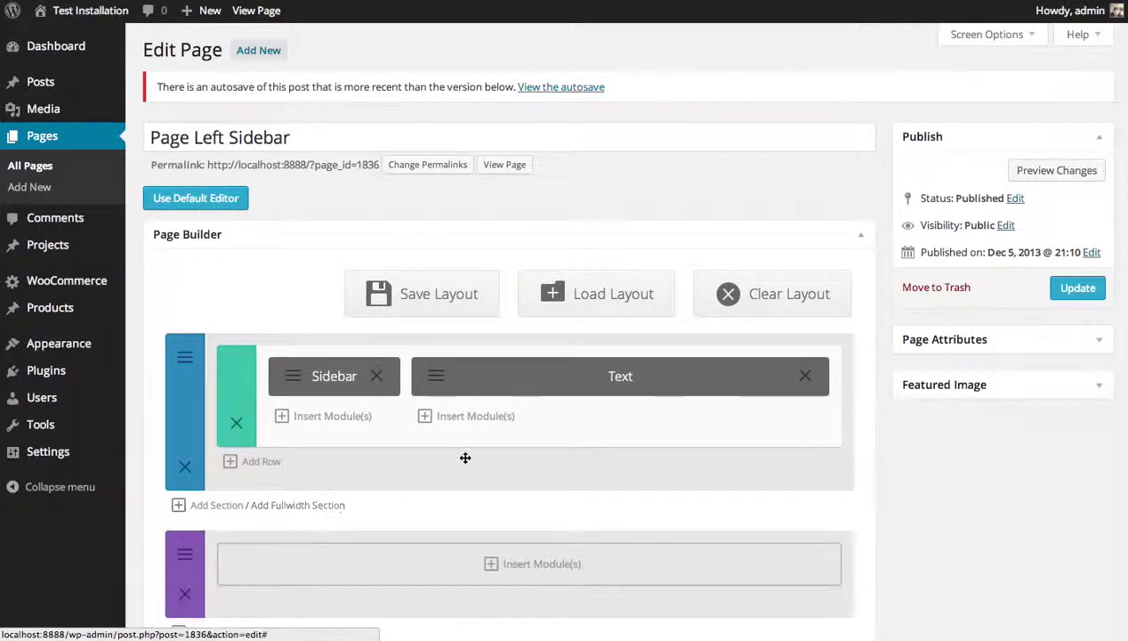
scroll(464, 455, "down", 2)
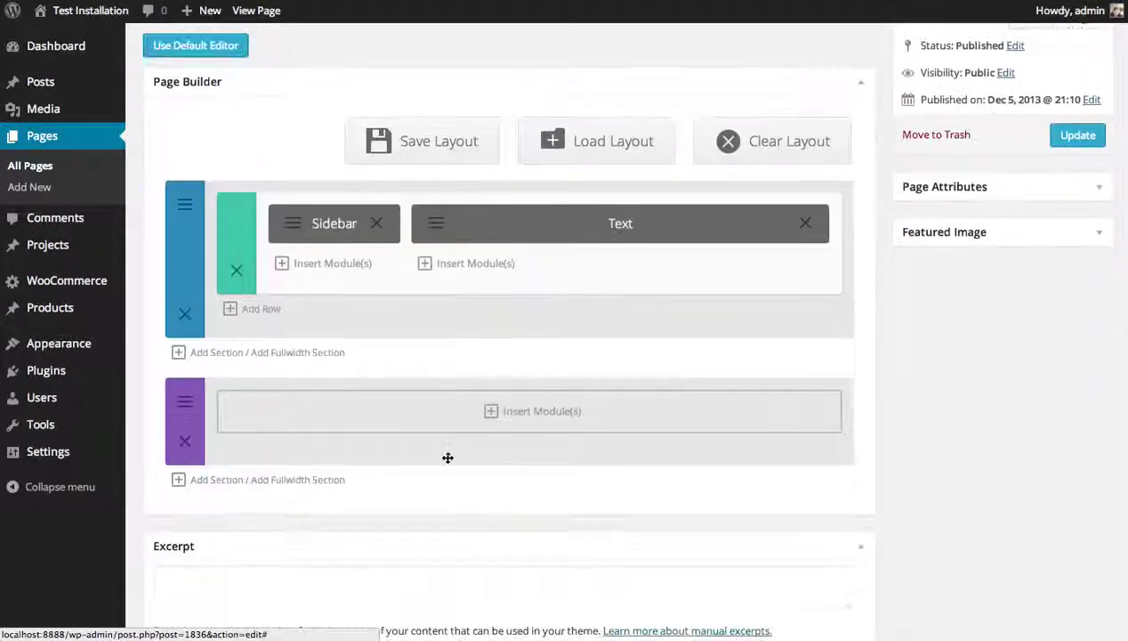
left_click(561, 414)
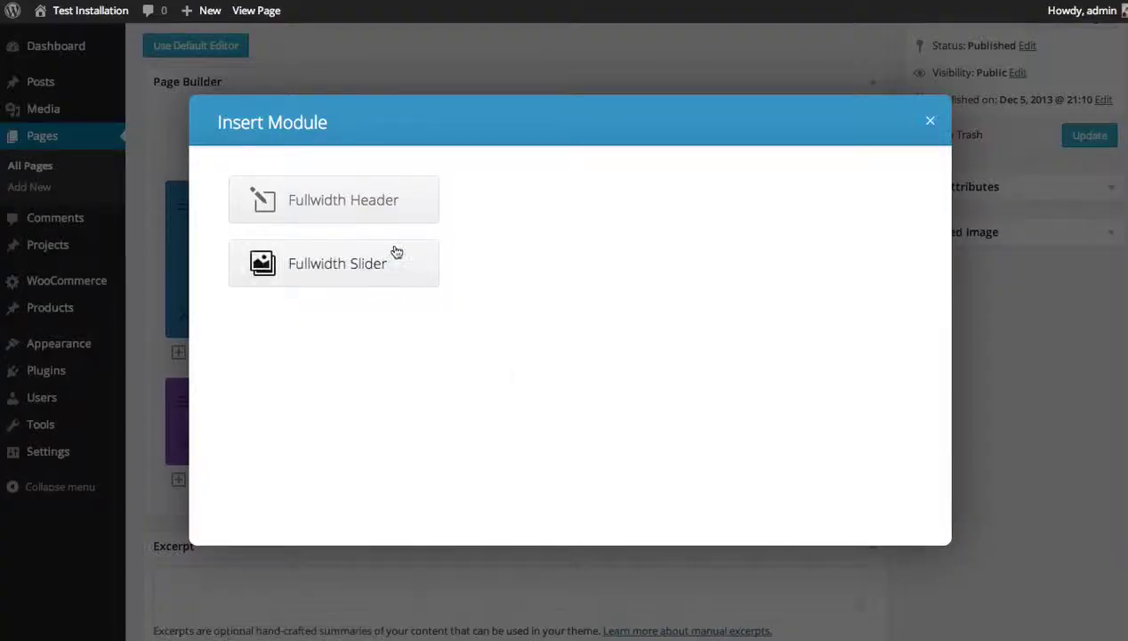
Step: Insert a Fullwidth Header titled 'My Page', subheading 'Welcome to my website.', with Light text
left_click(335, 207)
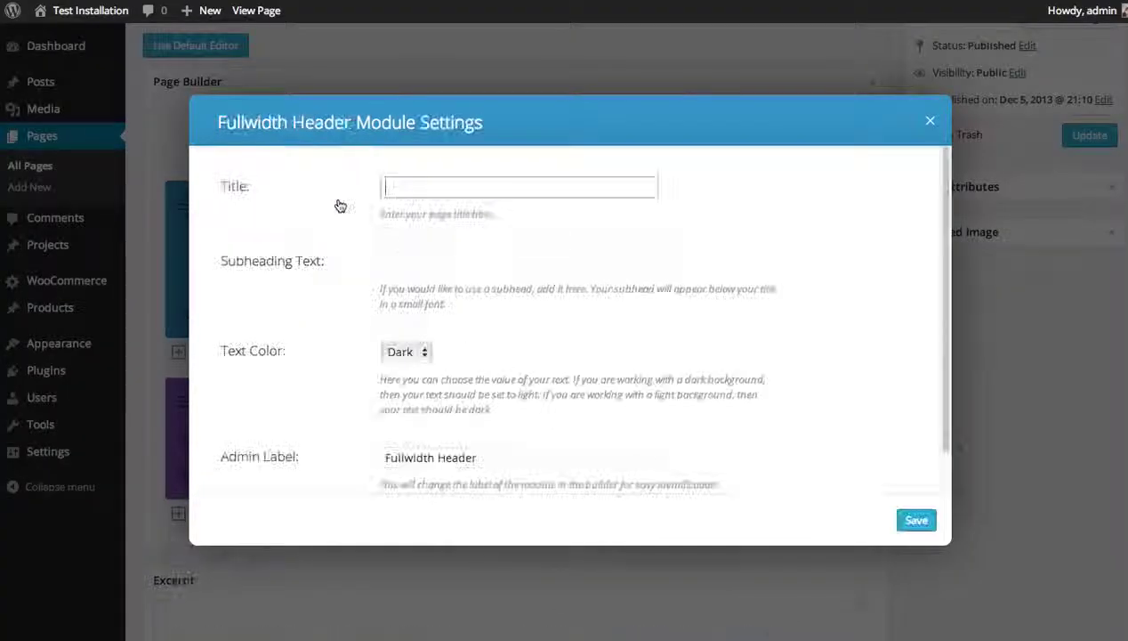
left_click(460, 186)
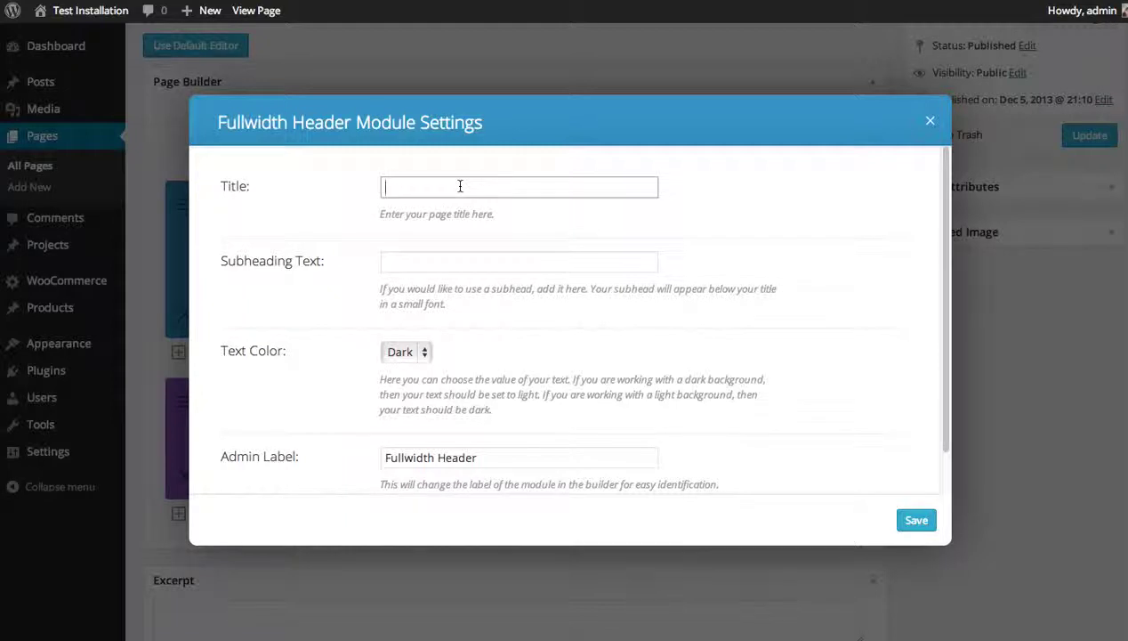
type("My Page")
left_click(418, 260)
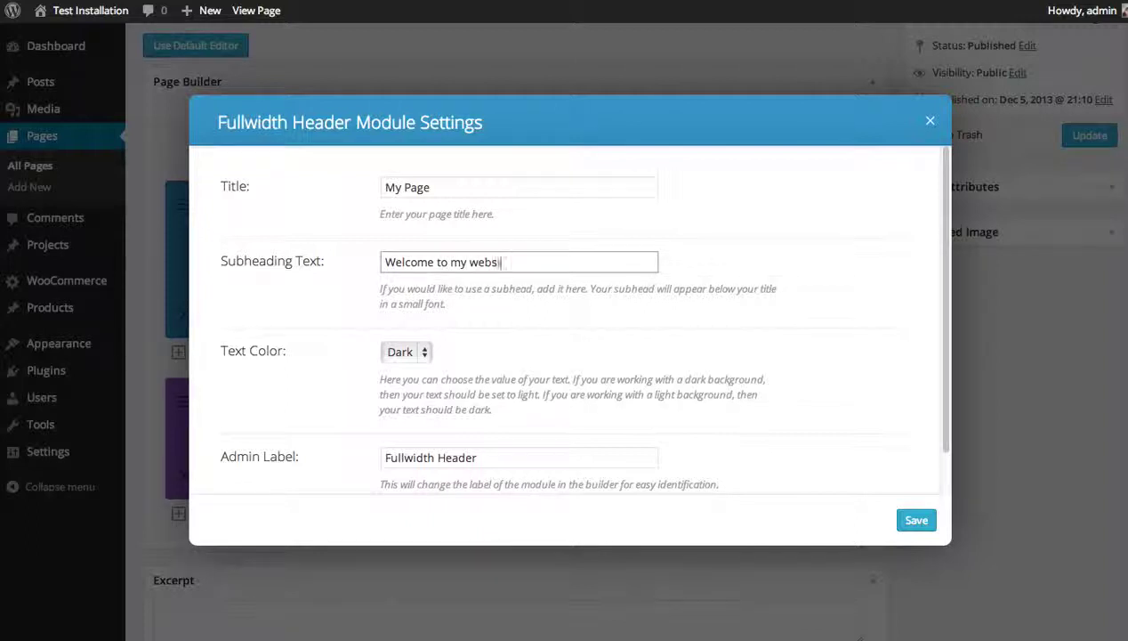
left_click(421, 354)
left_click(411, 370)
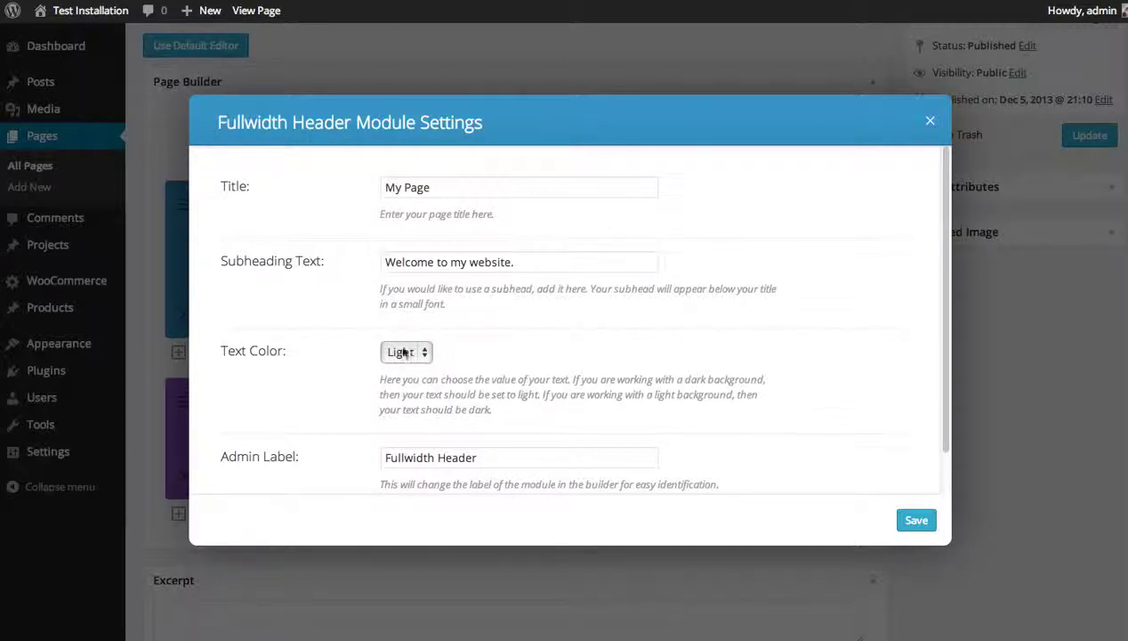
scroll(587, 338, "down", 1)
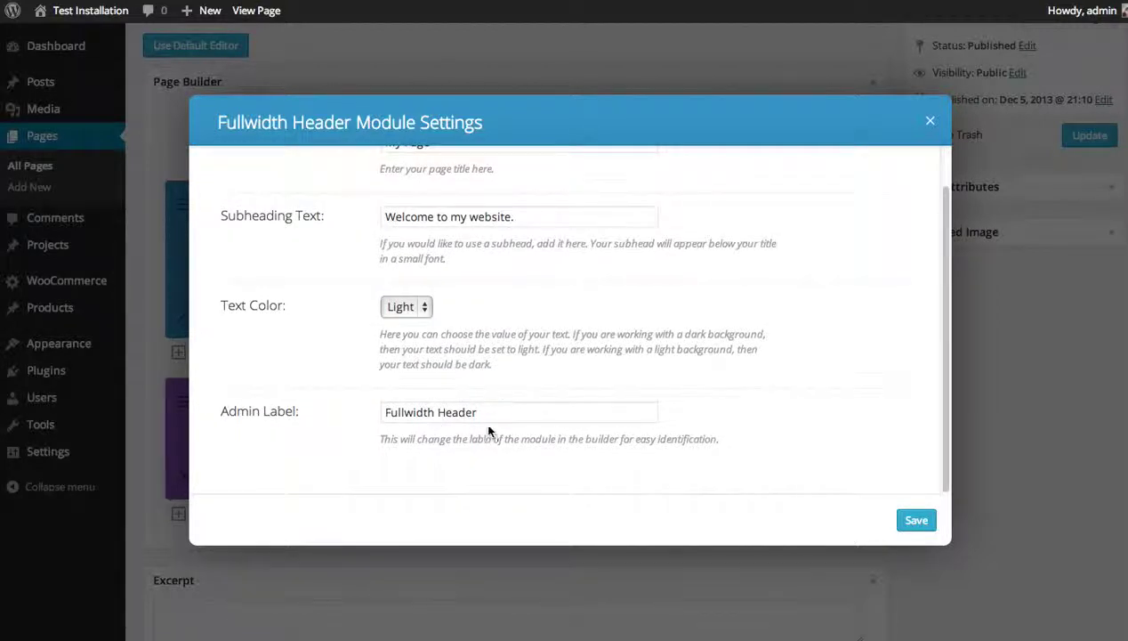
left_click(917, 519)
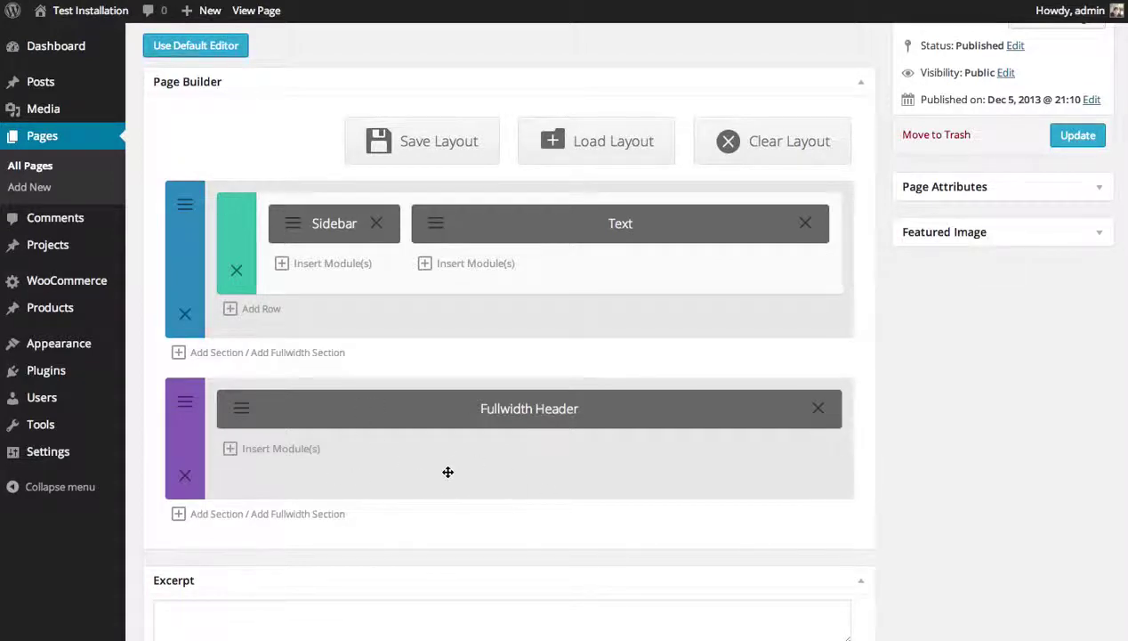
Step: Move the header section to the top and give it background colour #1fa5c6
left_click_drag(449, 468, 435, 257)
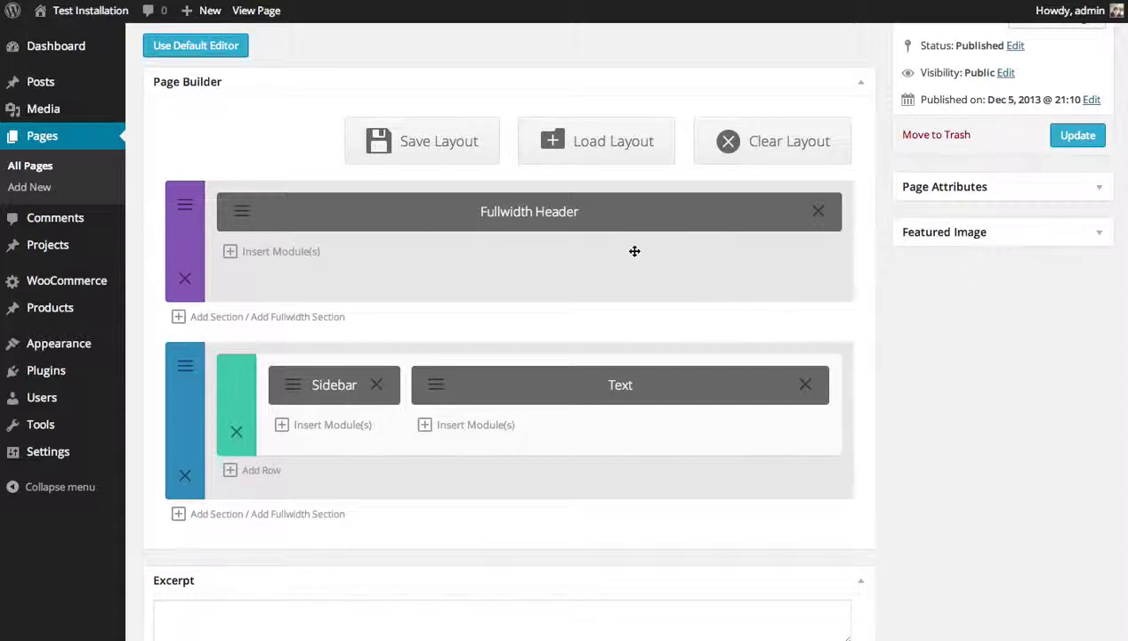
left_click(185, 210)
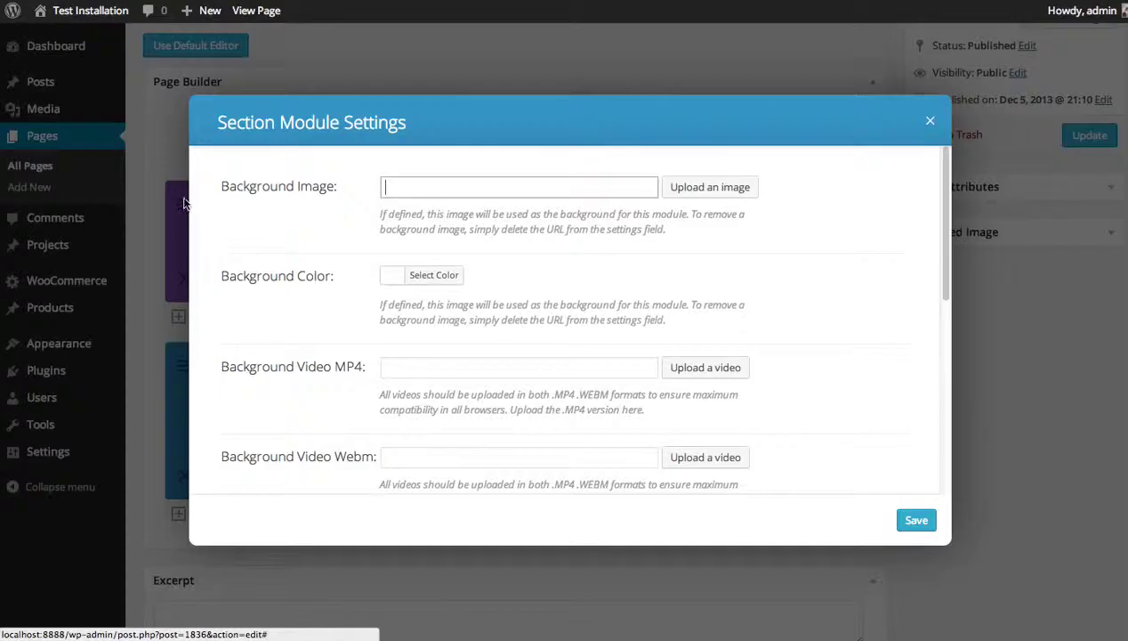
left_click(389, 277)
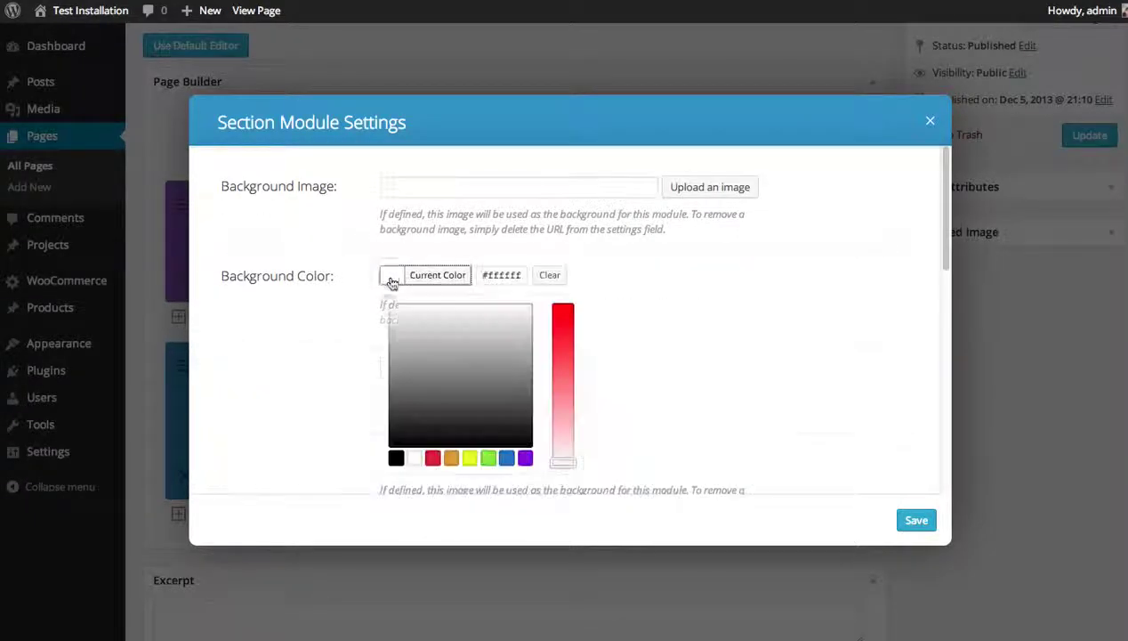
left_click(507, 458)
left_click(466, 334)
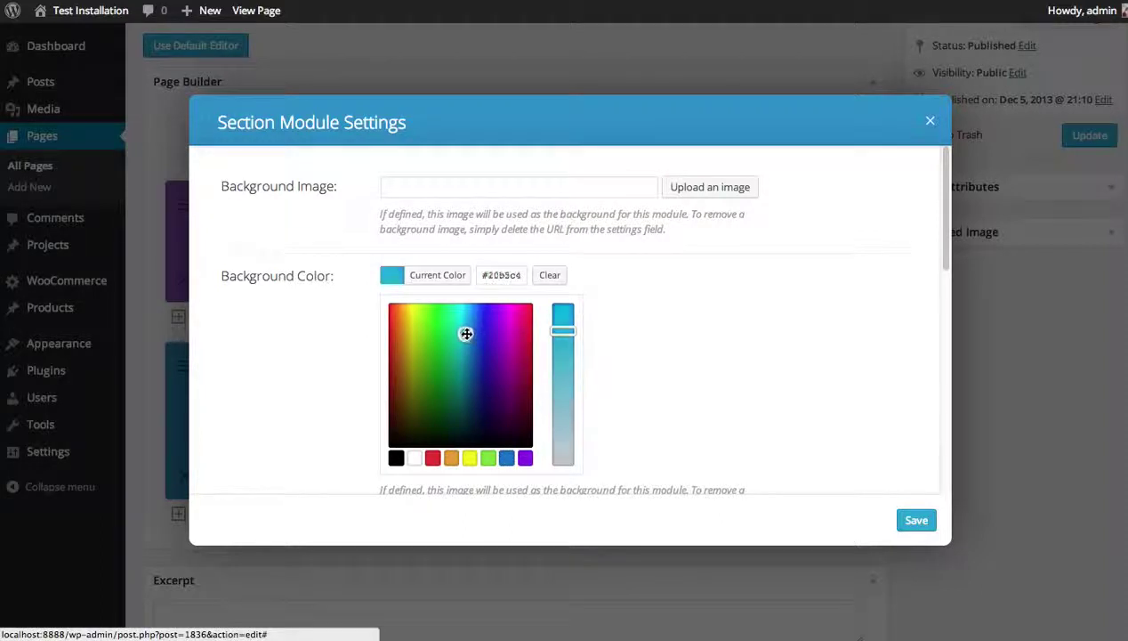
left_click(466, 336)
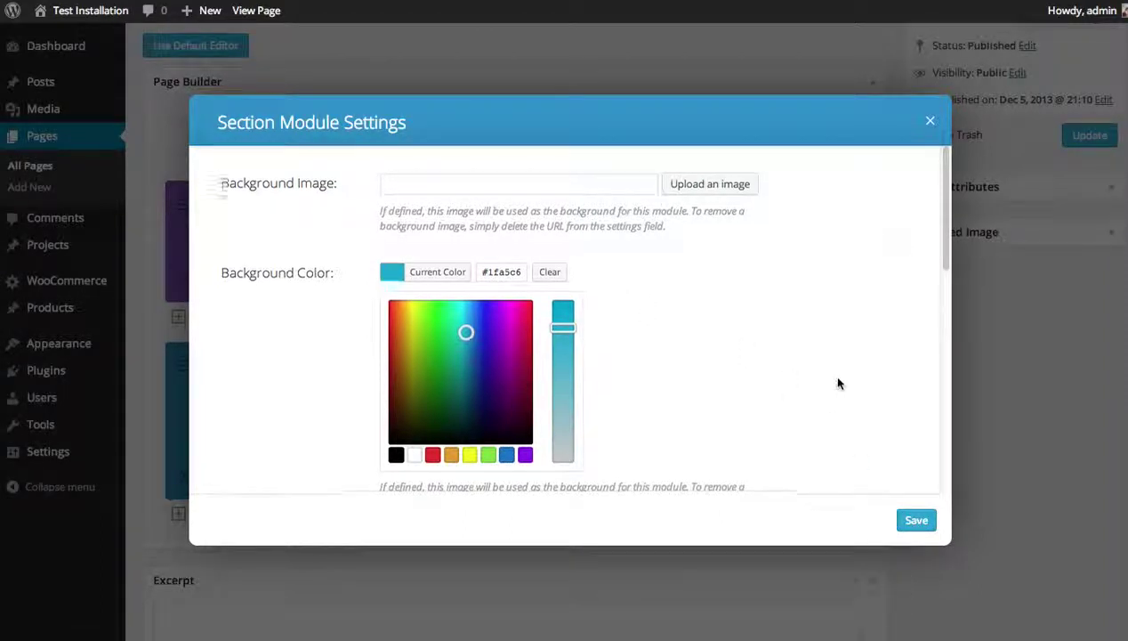
Step: Set the section's Inner Shadow to Show Inner Shadow and save the section settings
scroll(832, 378, "down", 5)
left_click(472, 343)
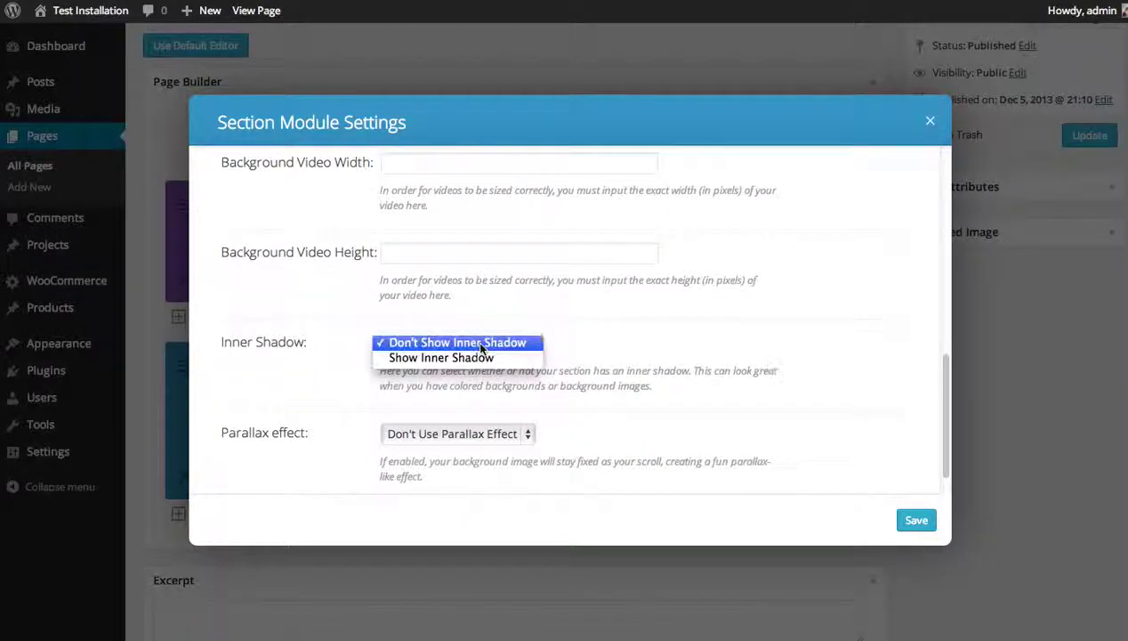
left_click(466, 357)
left_click(916, 519)
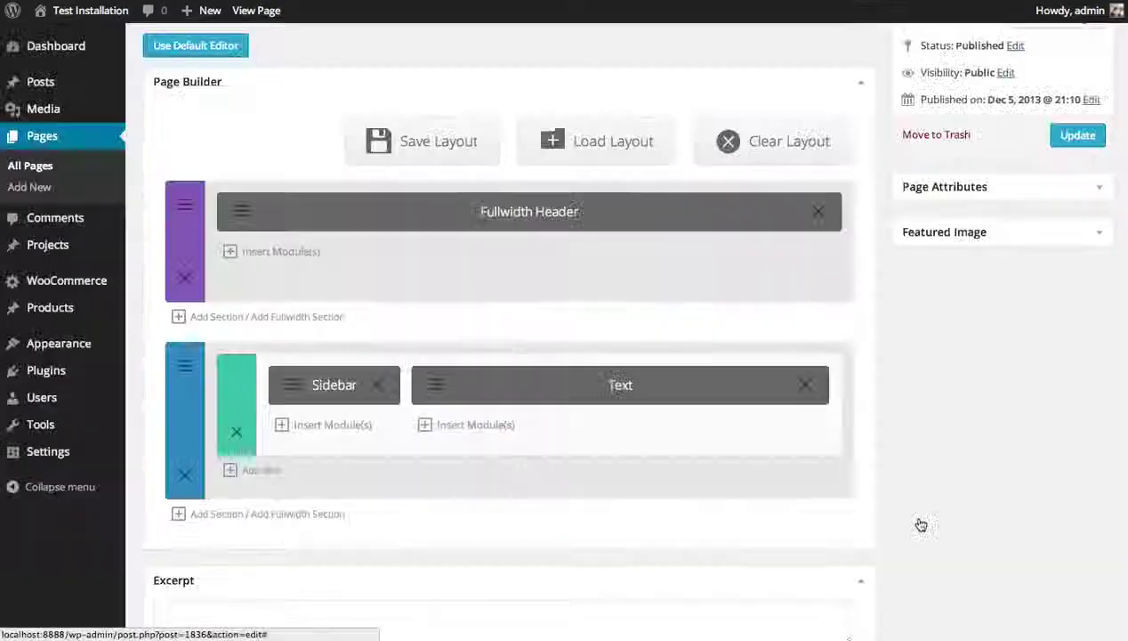
scroll(957, 463, "up", 2)
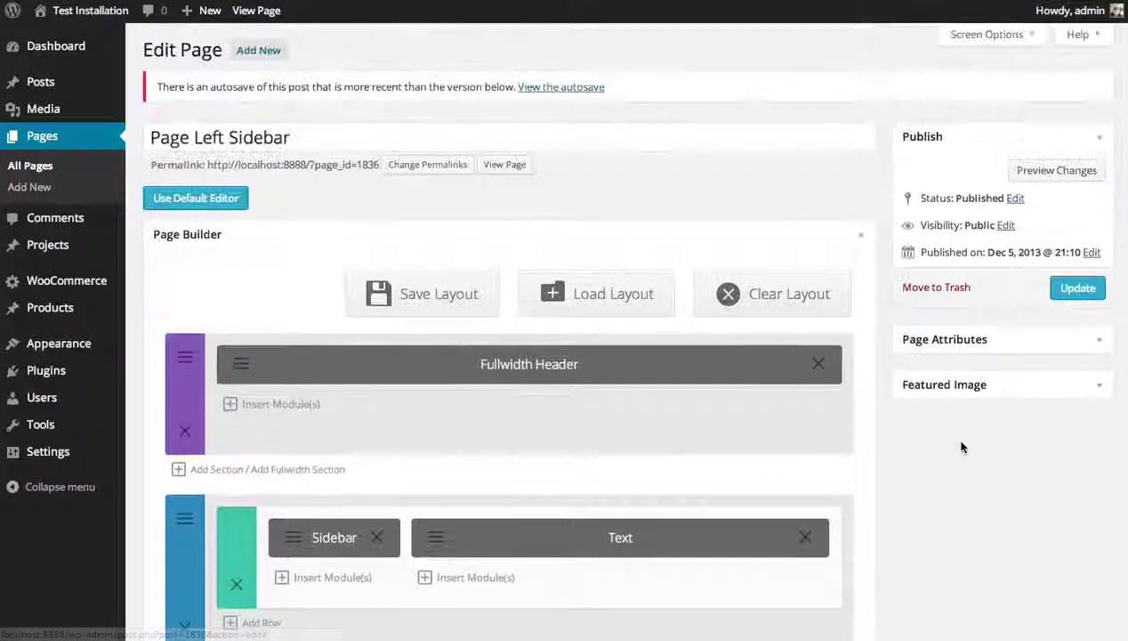
Step: Preview the page, then move the Fullwidth Header section below the Sidebar and Text section
left_click(1056, 169)
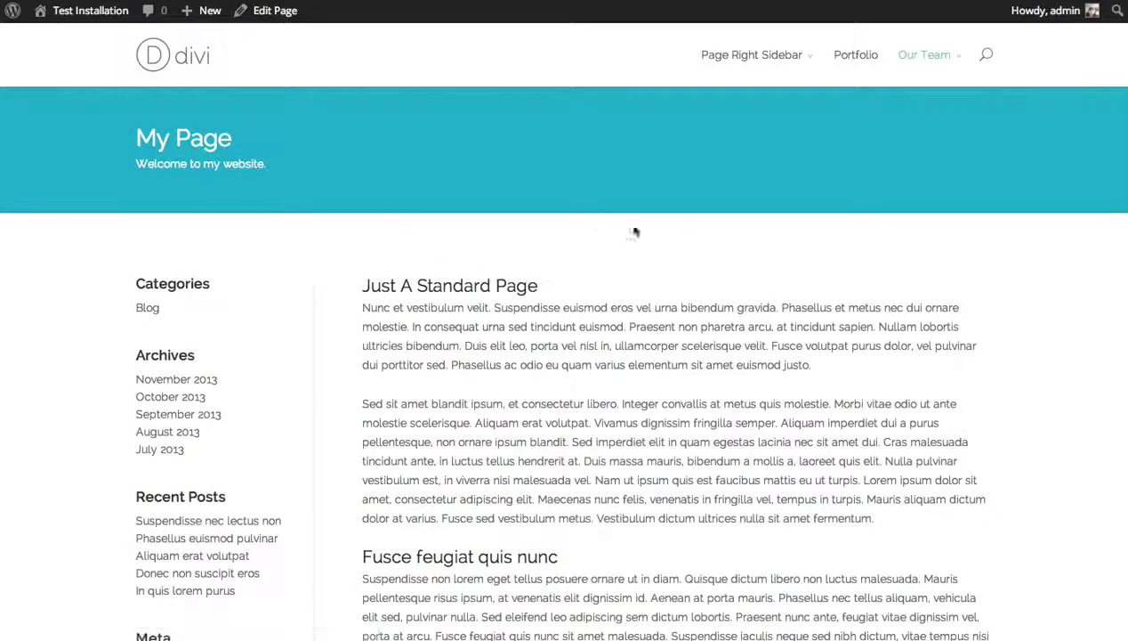
scroll(282, 202, "down", 5)
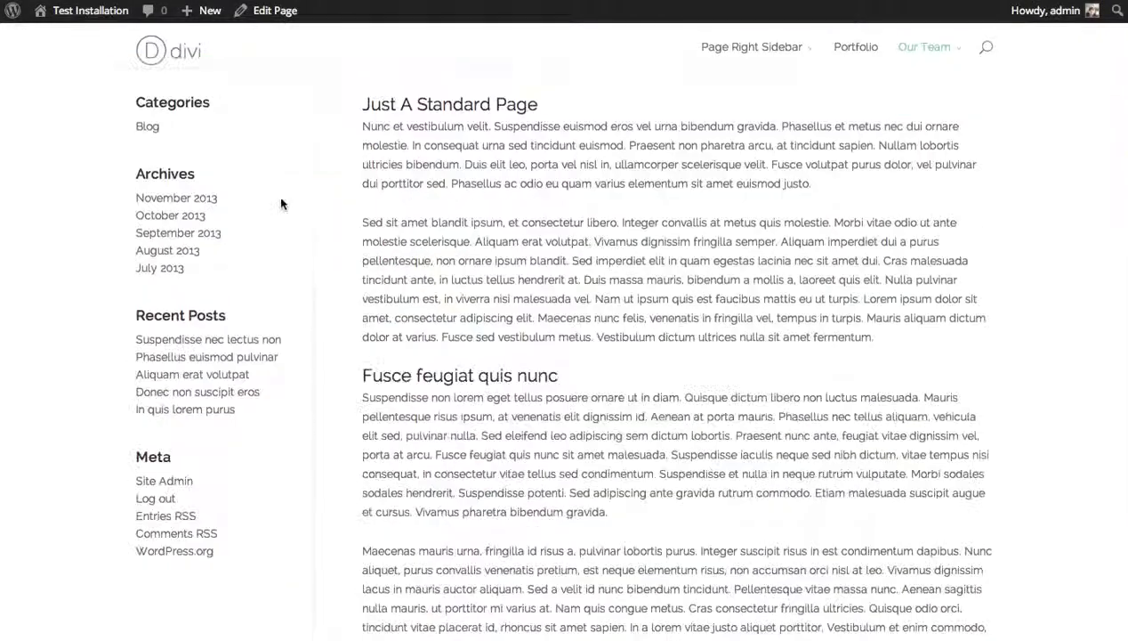
scroll(282, 202, "up", 6)
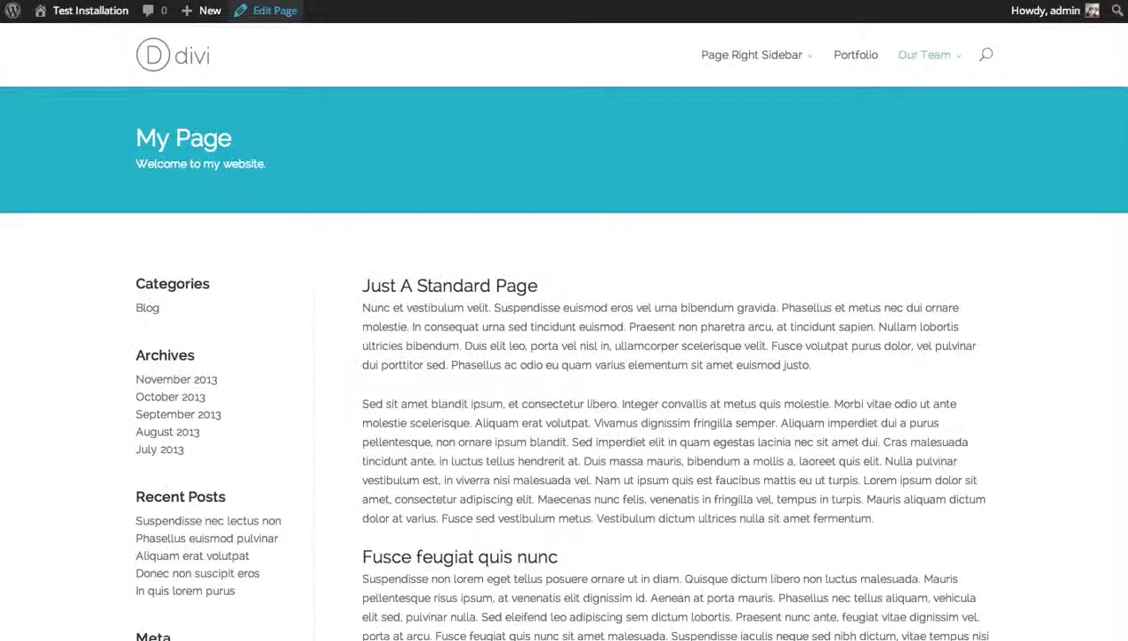
left_click(271, 10)
scroll(569, 199, "down", 3)
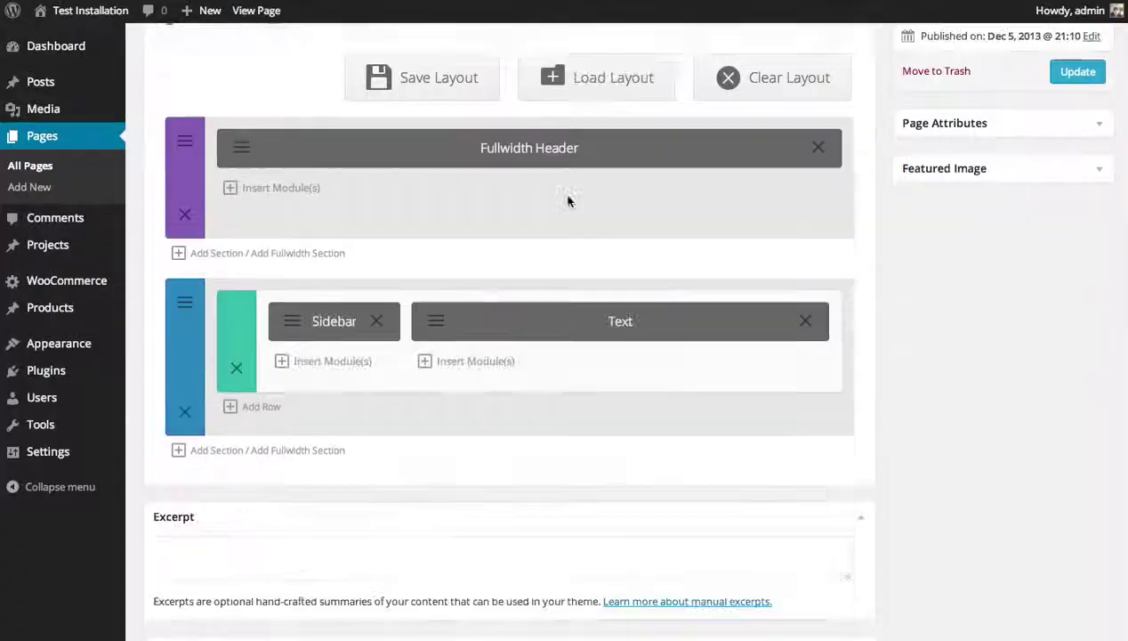
left_click_drag(400, 215, 386, 407)
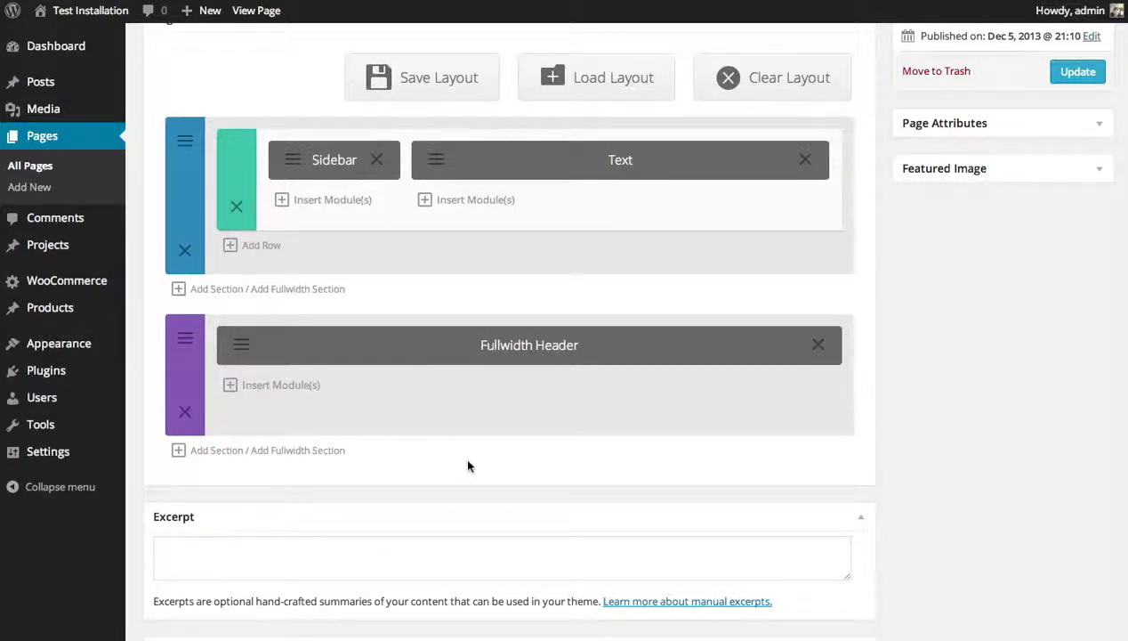
Step: Add a 2/3 + 1/3 section with a Portfolio module showing 2 posts from the Portfolio category
left_click(215, 451)
left_click(375, 519)
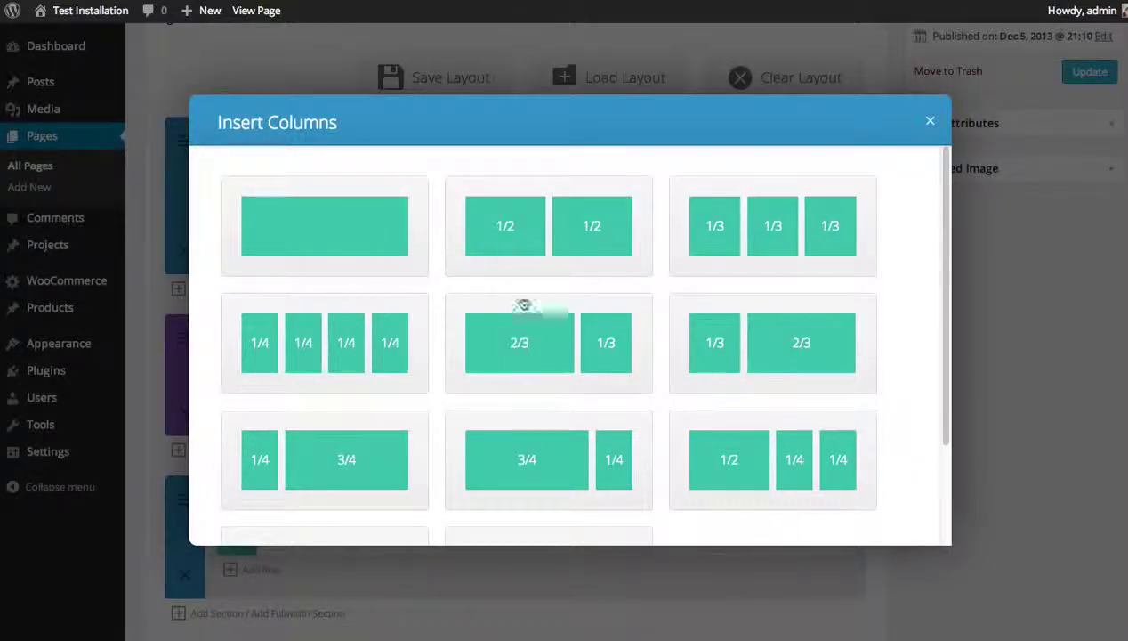
left_click(531, 349)
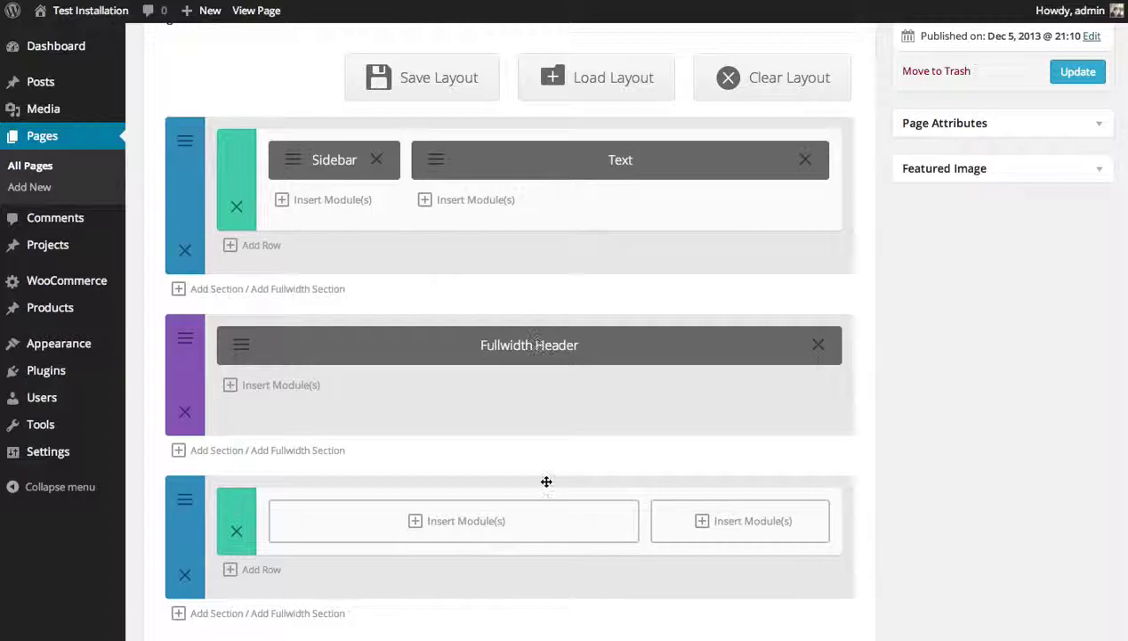
left_click(707, 534)
scroll(482, 376, "down", 1)
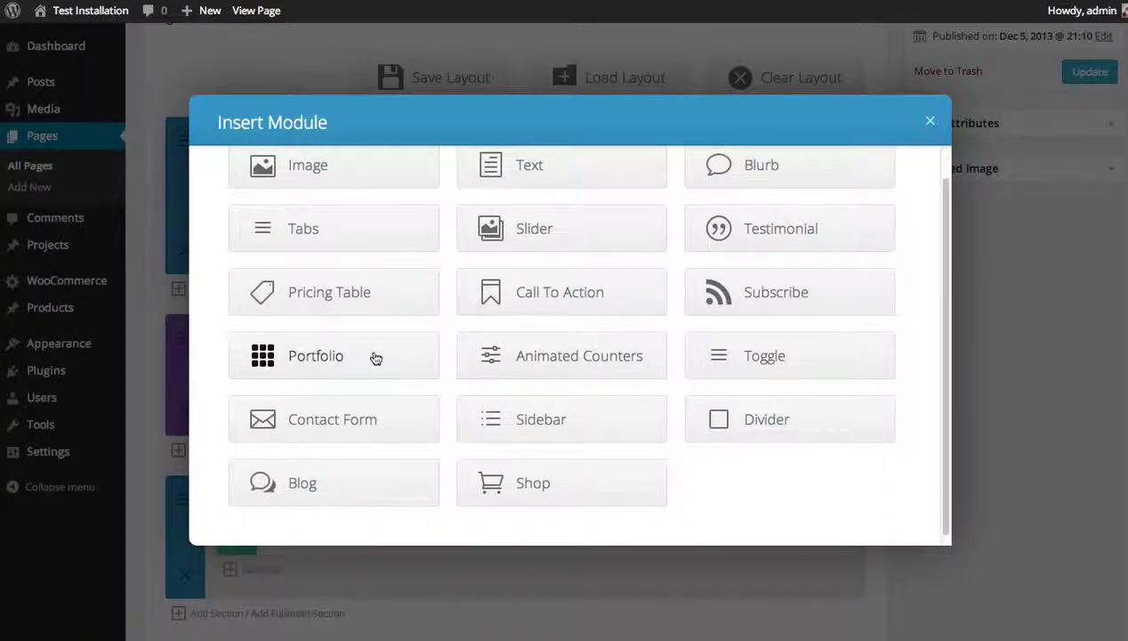
left_click(331, 351)
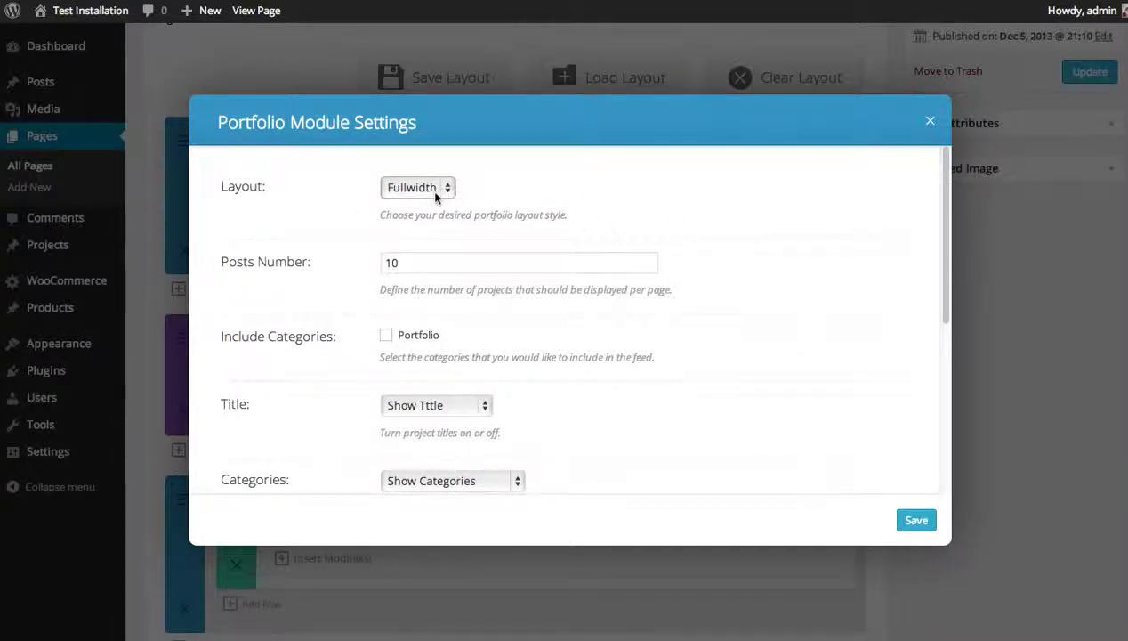
left_click_drag(415, 261, 365, 259)
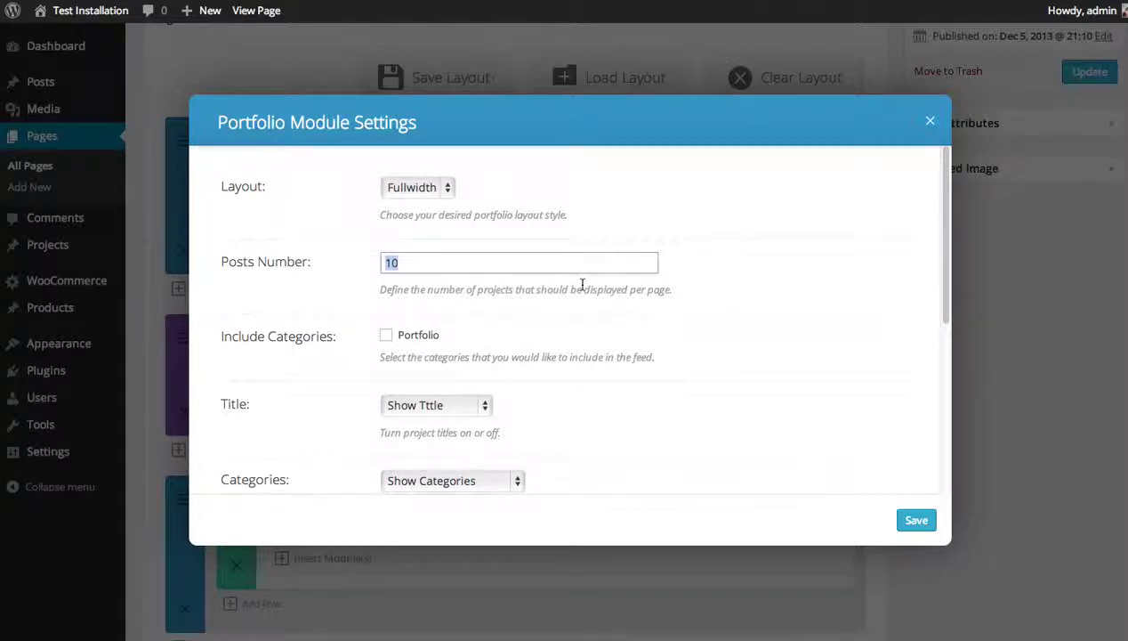
type("2")
left_click(385, 334)
scroll(588, 355, "down", 2)
scroll(877, 483, "down", 5)
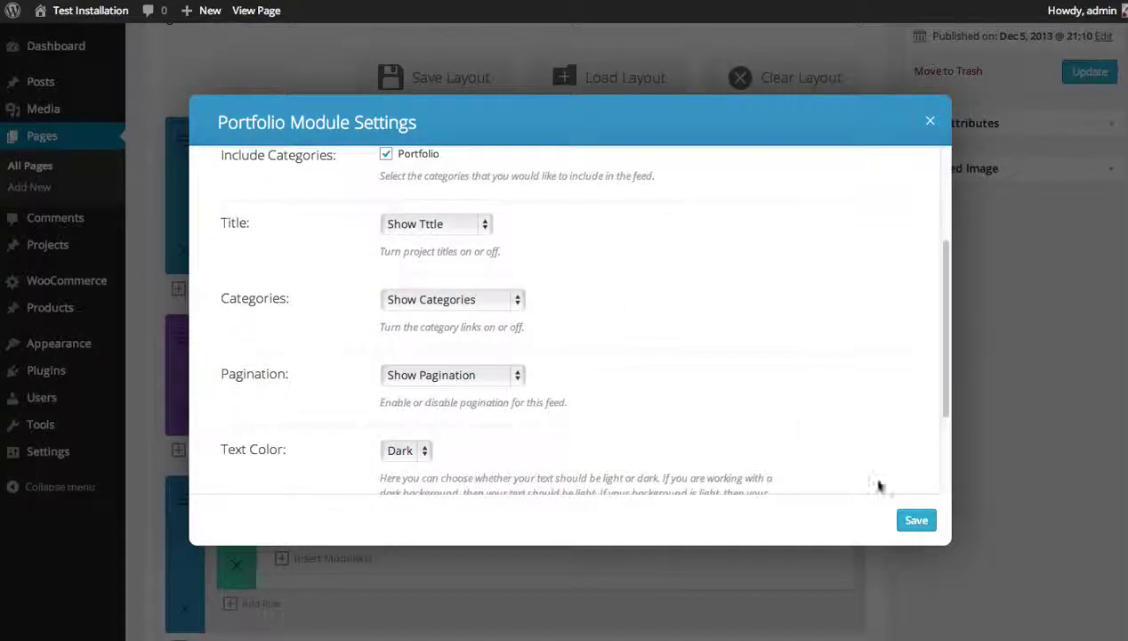
left_click(917, 519)
Step: Add a right-oriented Sidebar module to the one-third column
left_click(752, 528)
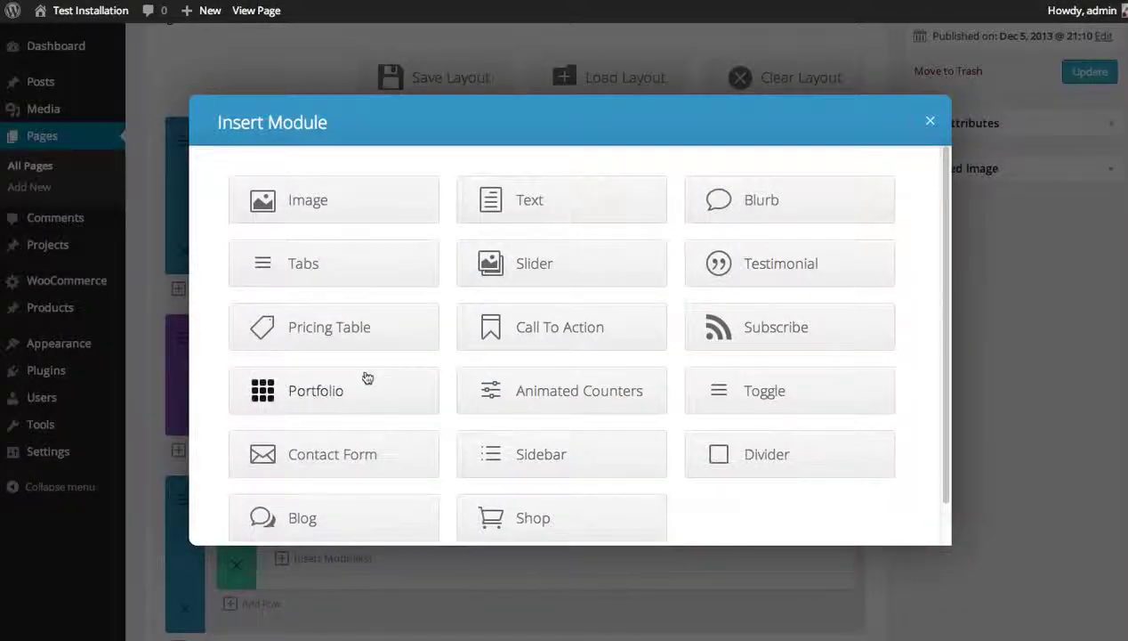
left_click(578, 456)
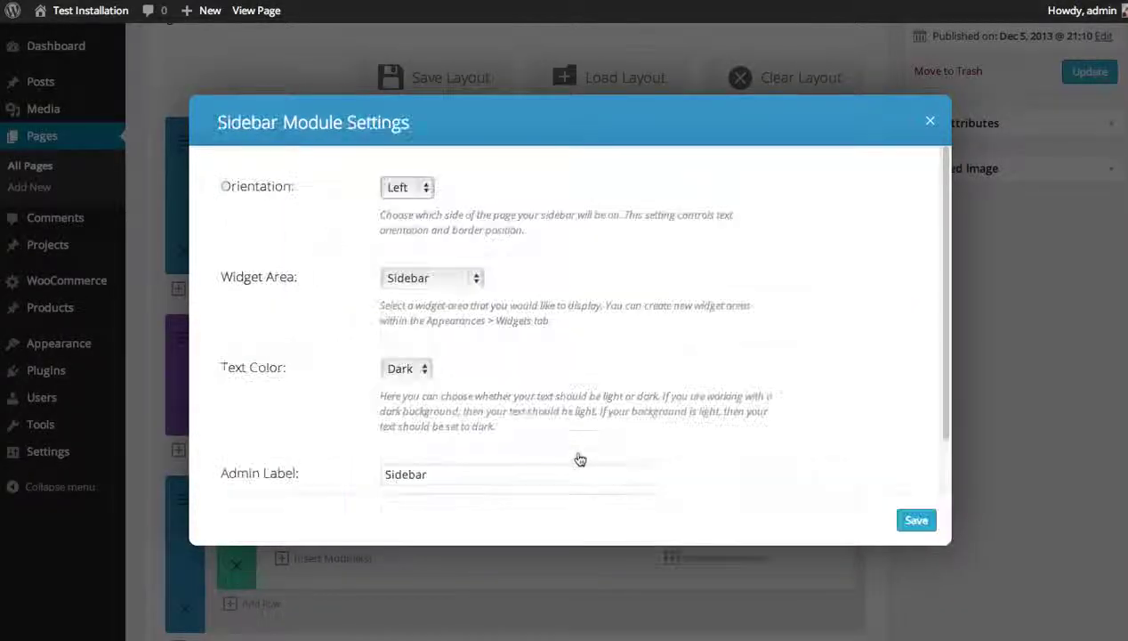
left_click(412, 190)
left_click(405, 201)
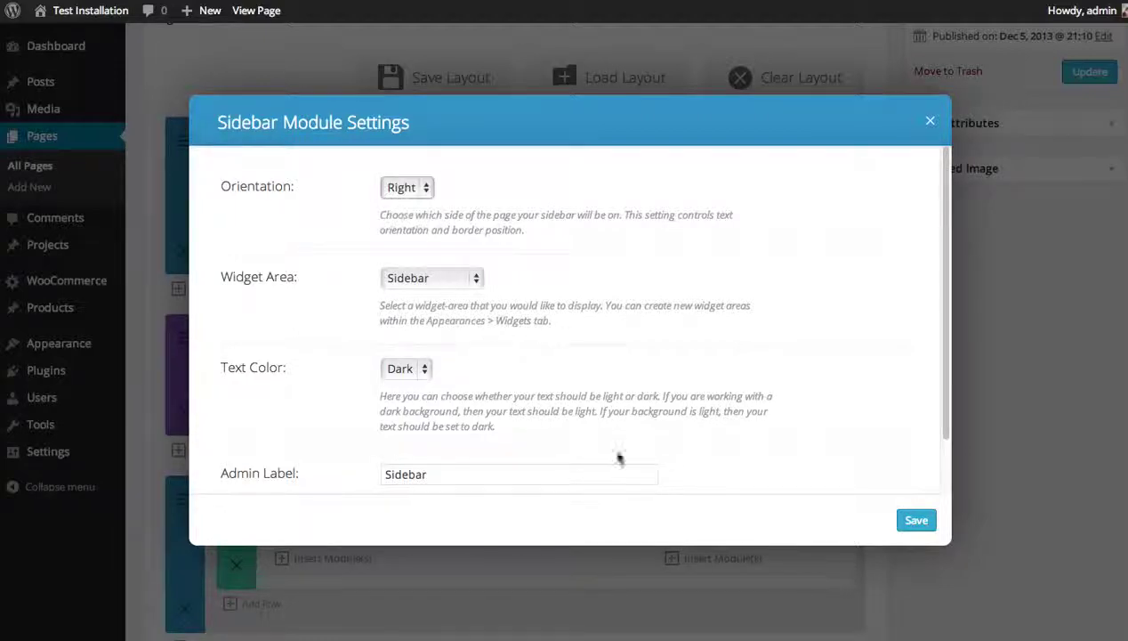
left_click(930, 527)
scroll(931, 525, "up", 3)
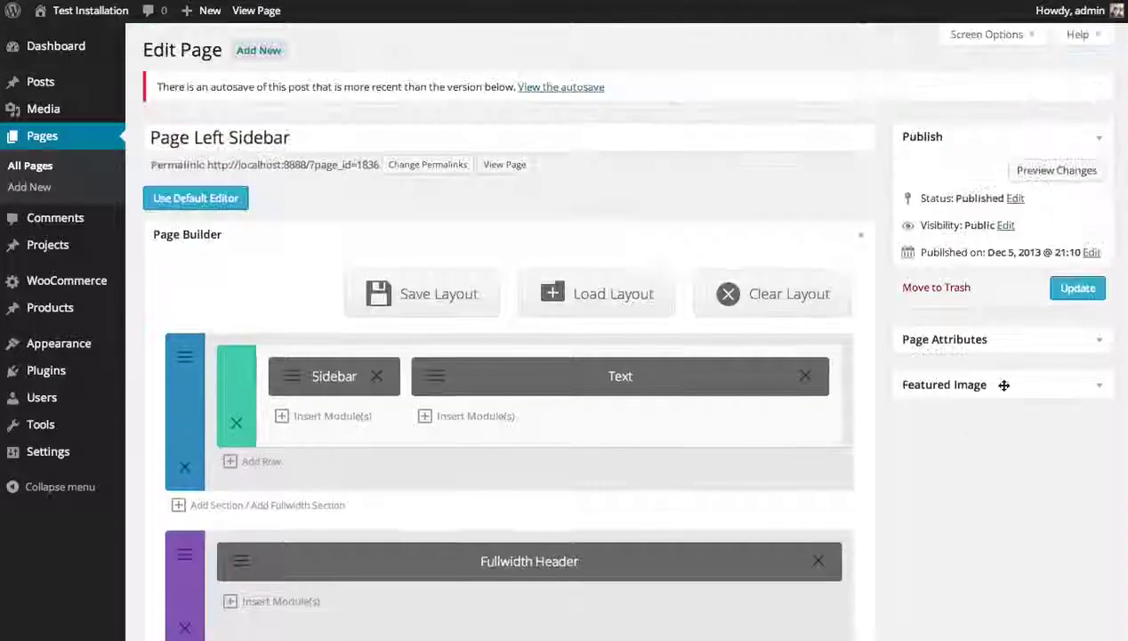
Step: Preview the page and check the header, portfolio image and sidebar
left_click(1054, 169)
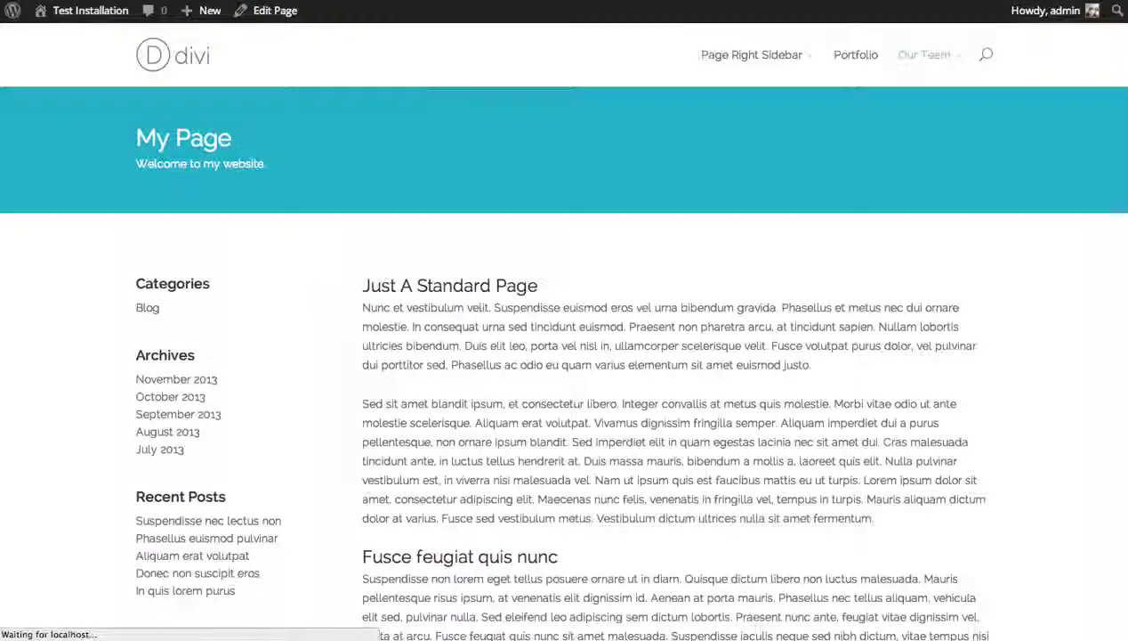
scroll(565, 177, "down", 10)
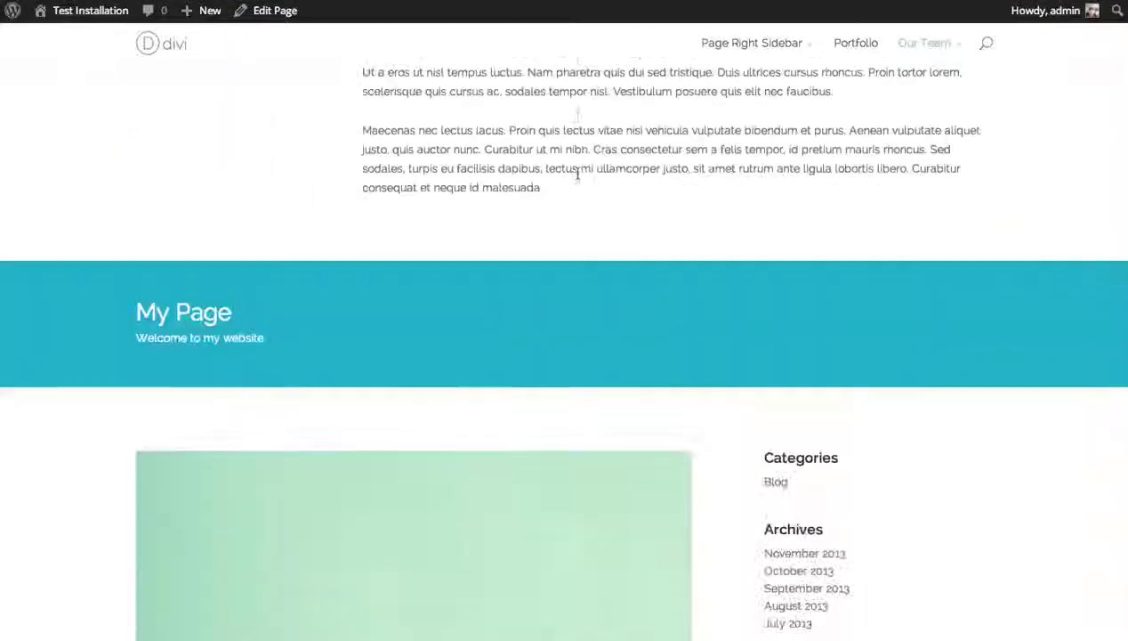
scroll(604, 184, "down", 3)
scroll(594, 266, "up", 10)
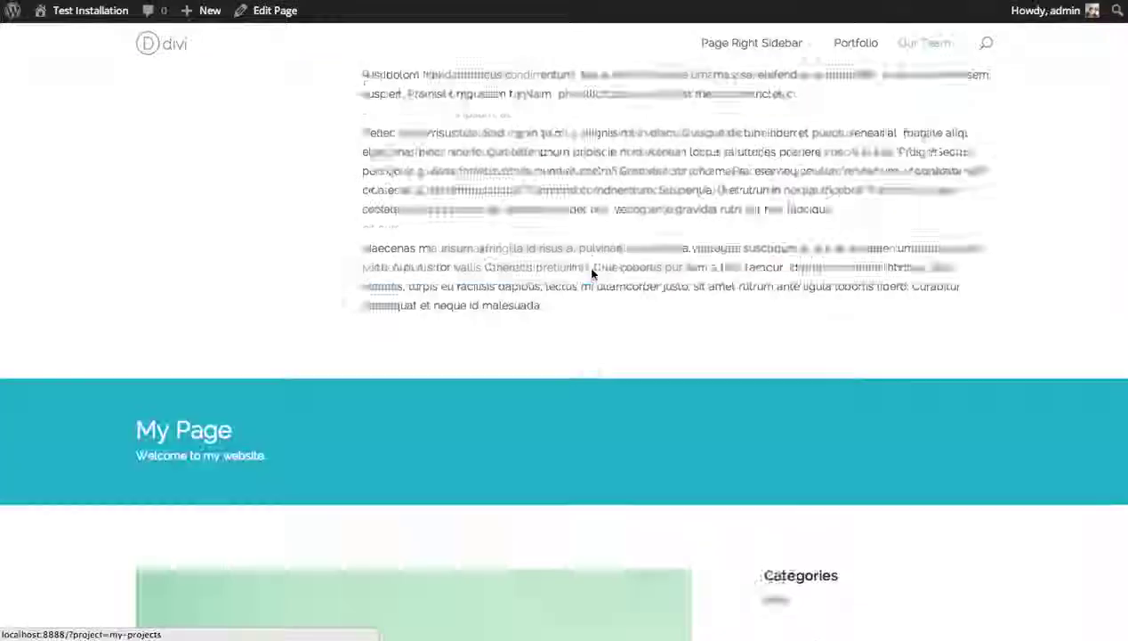
scroll(594, 267, "down", 15)
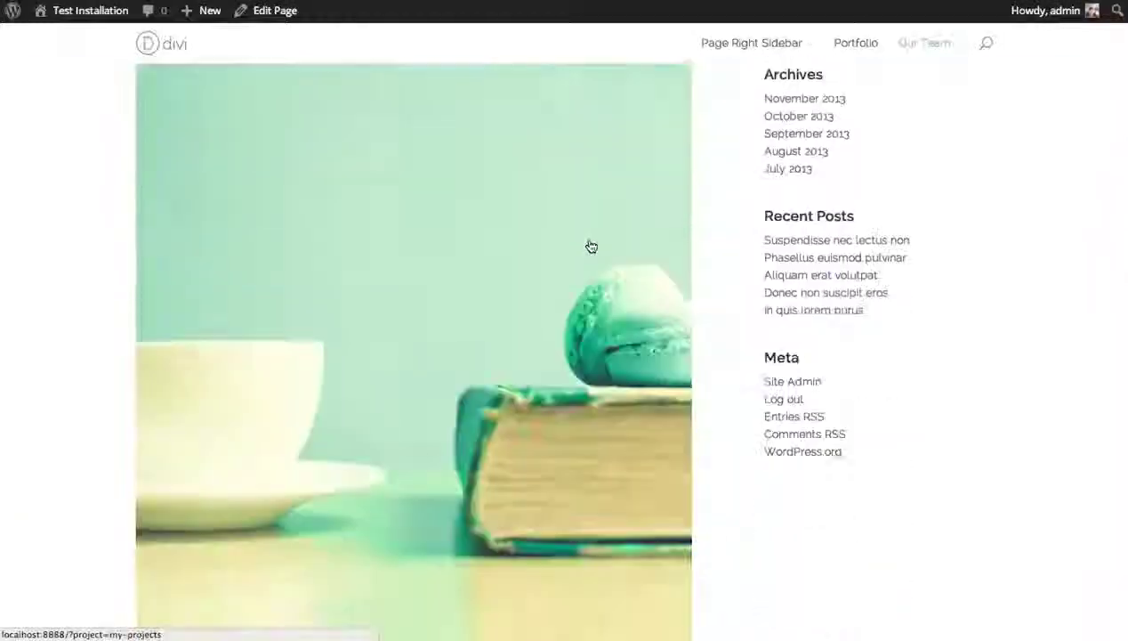
scroll(592, 246, "up", 10)
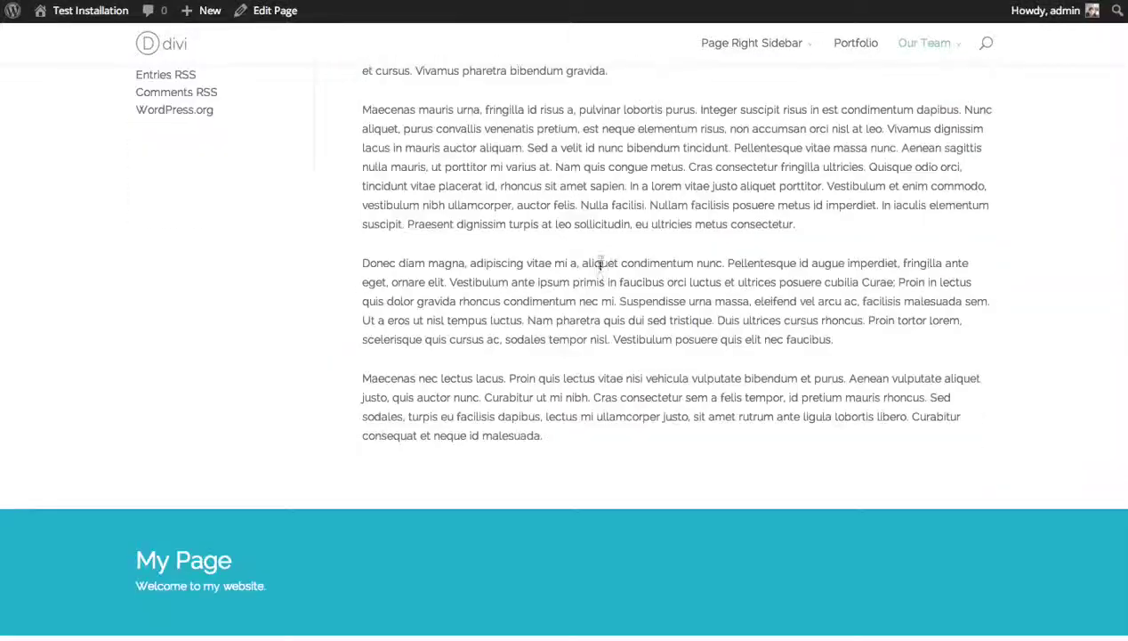